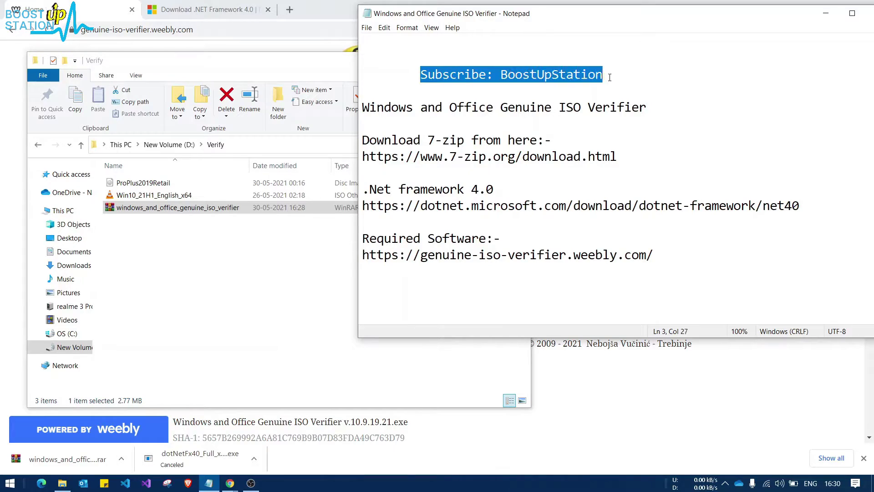
# Step: Highlight the tool name in the Notepad notes and copy the 7-zip download link
pyautogui.click(521, 91)
pyautogui.moveTo(363, 108); pyautogui.dragTo(646, 106)
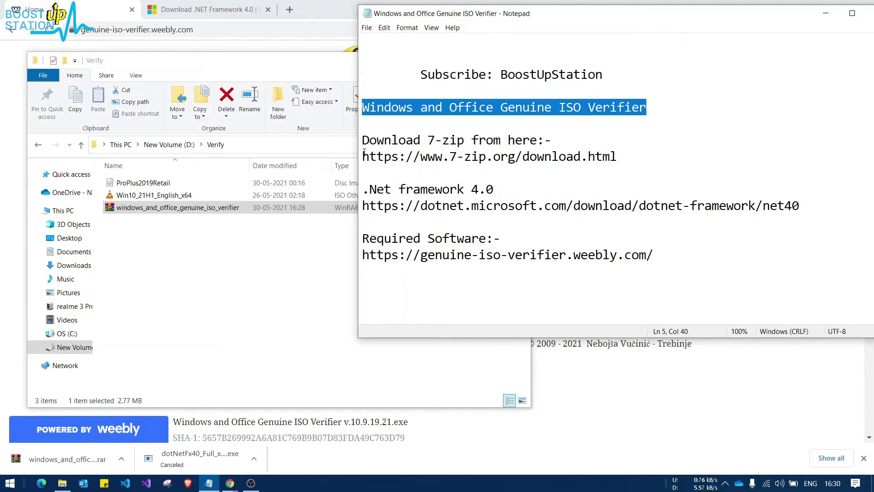
pyautogui.moveTo(363, 152); pyautogui.dragTo(595, 167)
pyautogui.rightClick(432, 156)
pyautogui.click(455, 189)
# Step: Review the .Net framework 4.0 and required software links, then switch to the verifier download page
pyautogui.moveTo(376, 189); pyautogui.dragTo(494, 189)
pyautogui.moveTo(399, 238); pyautogui.dragTo(549, 265)
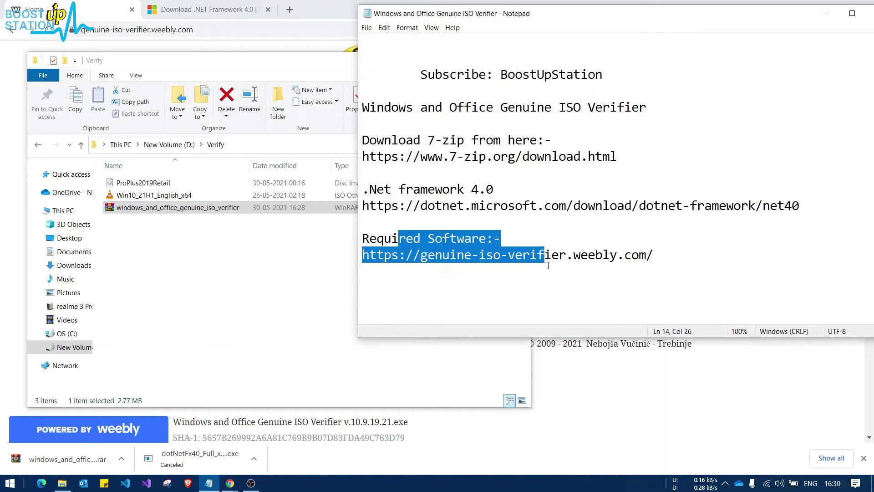
pyautogui.click(20, 88)
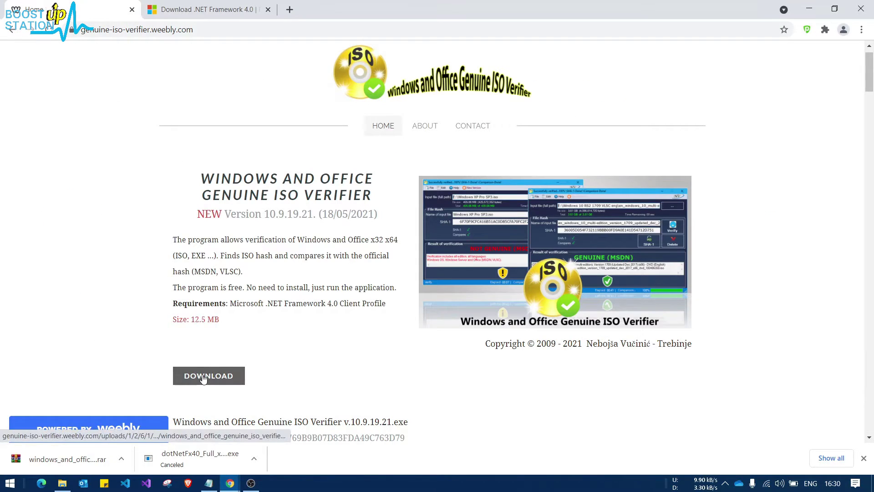
# Step: Download the .NET Framework 4.0 offline installer runtime from its Advanced downloads section
pyautogui.click(232, 9)
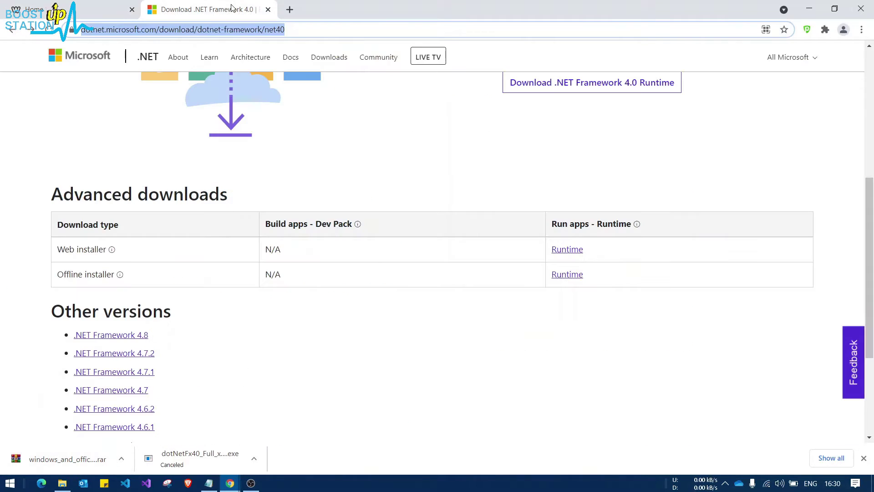
pyautogui.moveTo(323, 164); pyautogui.dragTo(159, 186)
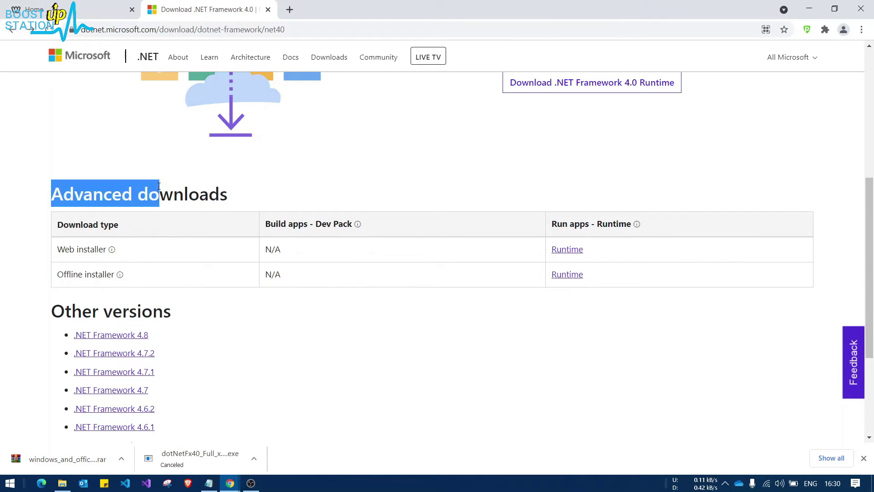
pyautogui.moveTo(60, 274); pyautogui.dragTo(318, 269)
pyautogui.click(503, 264)
pyautogui.click(577, 275)
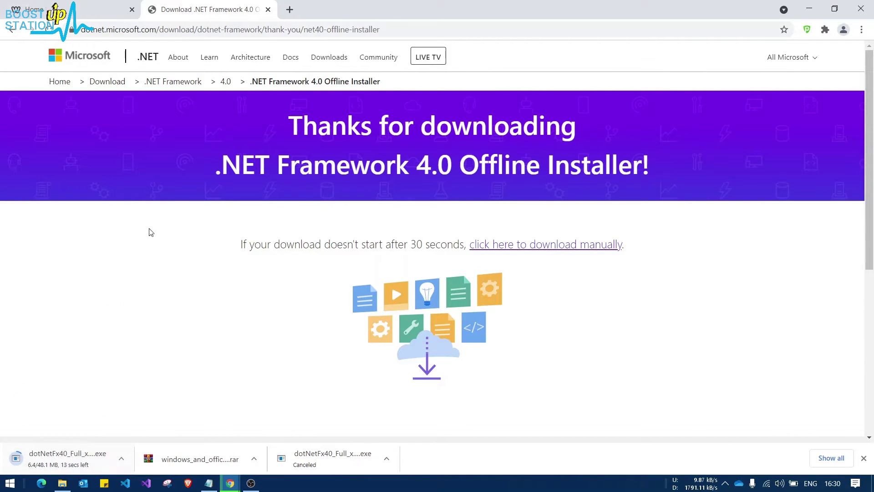
# Step: Load the pasted 7-Zip download page in a new tab and download the 64-bit Windows x64 installer
pyautogui.click(289, 9)
pyautogui.hotkey('ctrl', 'v')
pyautogui.press('Return')
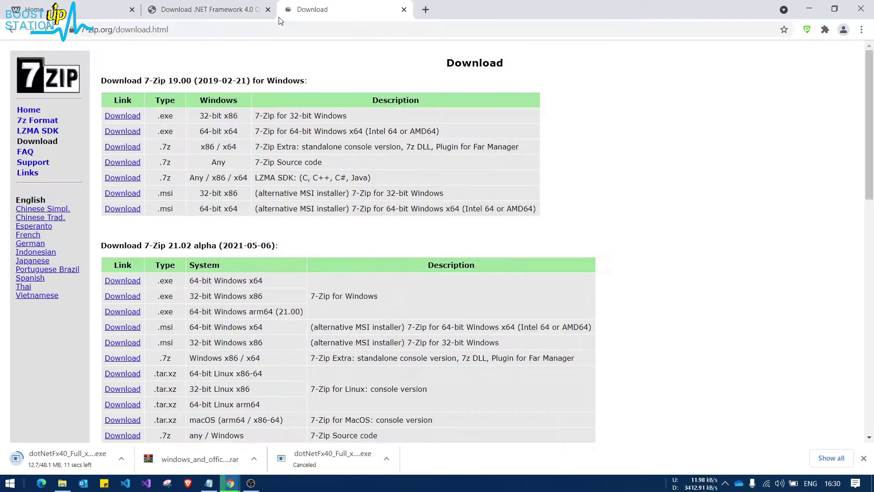
pyautogui.scroll(-1, 168, 236)
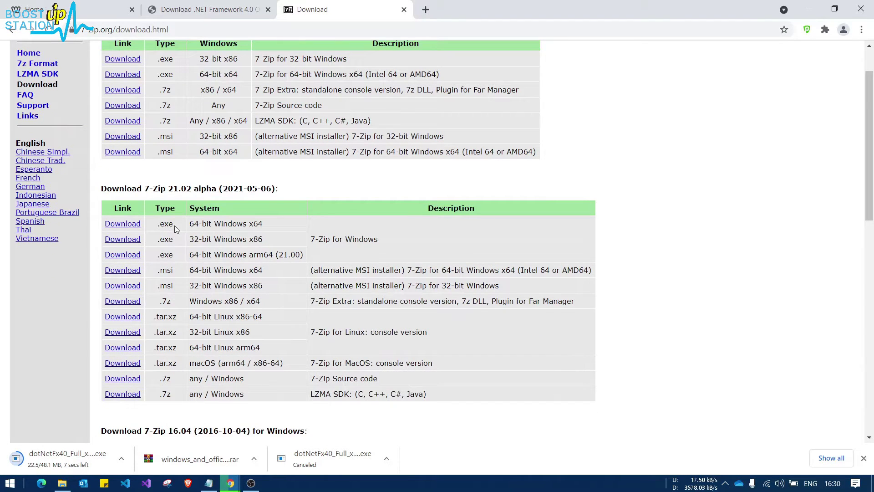
pyautogui.moveTo(177, 229); pyautogui.dragTo(214, 237)
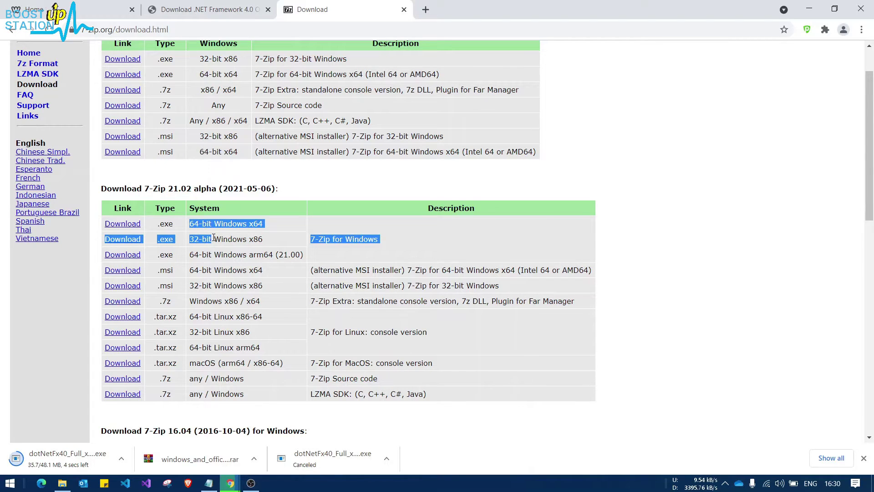
pyautogui.click(184, 230)
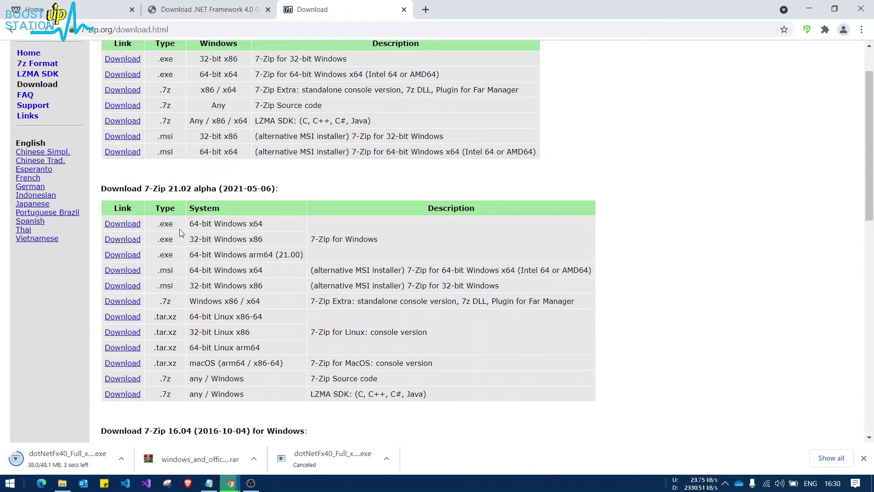
pyautogui.click(127, 227)
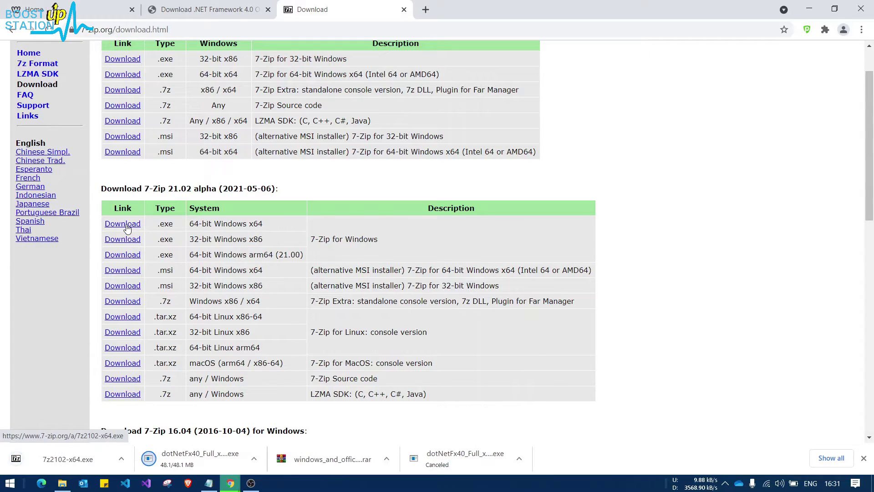
# Step: Install 7-Zip 21.02 alpha from 7z2102-x64.exe into the default folder
pyautogui.click(68, 459)
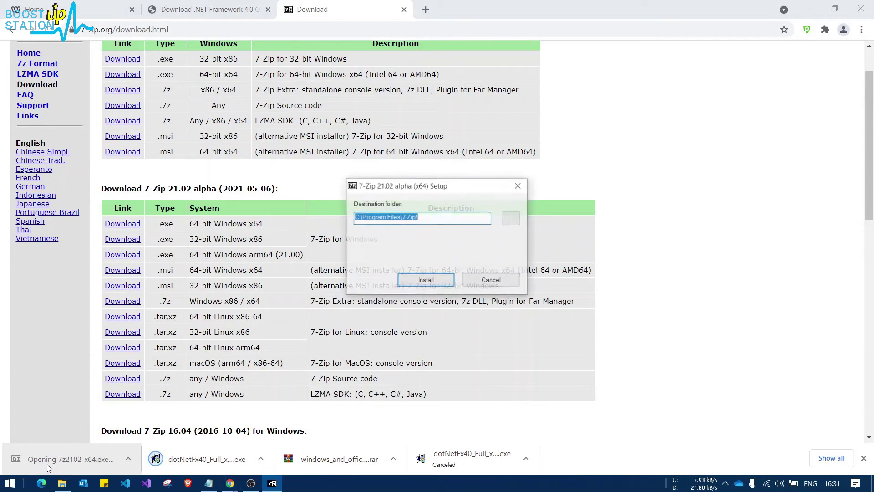
pyautogui.click(425, 280)
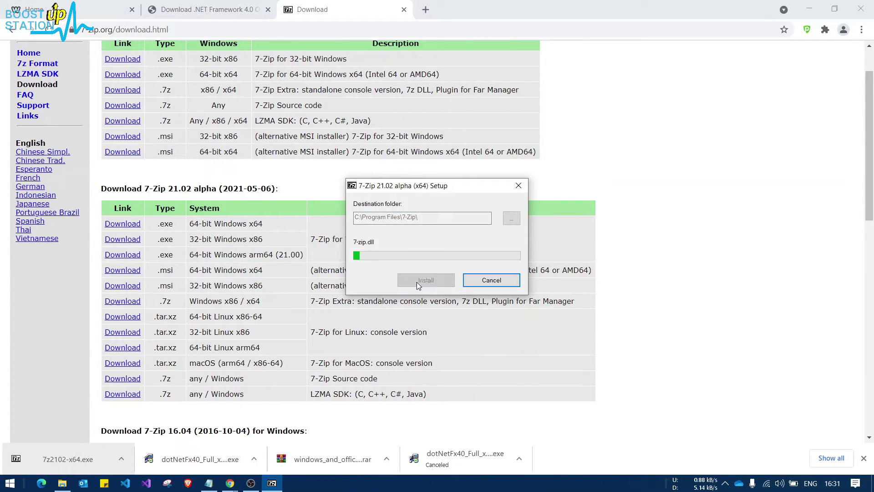
pyautogui.click(402, 288)
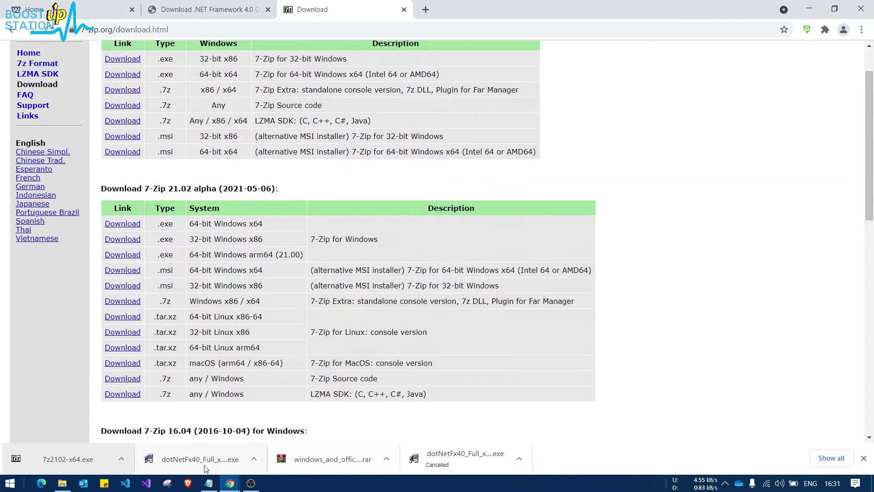
# Step: Run the .NET Framework 4 installer and read why installation will not occur
pyautogui.click(172, 459)
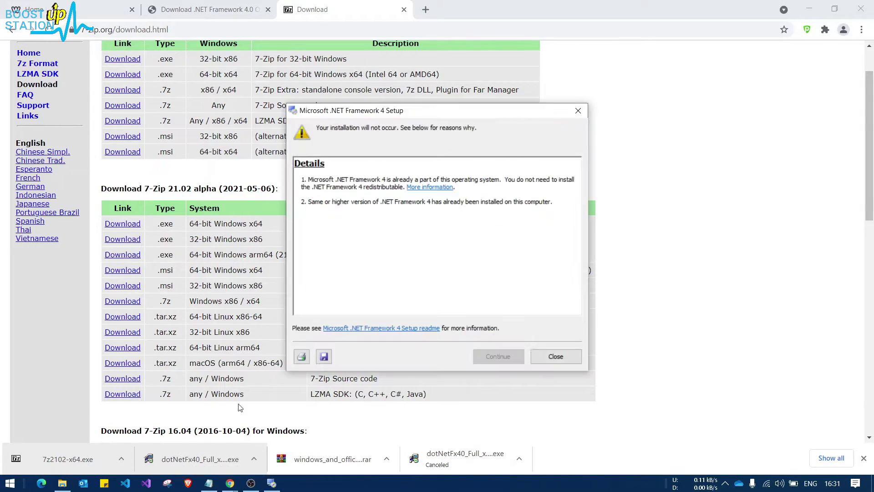
pyautogui.moveTo(357, 257); pyautogui.dragTo(347, 177)
pyautogui.click(344, 242)
pyautogui.moveTo(452, 305); pyautogui.dragTo(309, 179)
pyautogui.click(385, 226)
# Step: Close the .NET setup and extract the verifier .rar in place with 7-Zip Extract Here
pyautogui.click(541, 357)
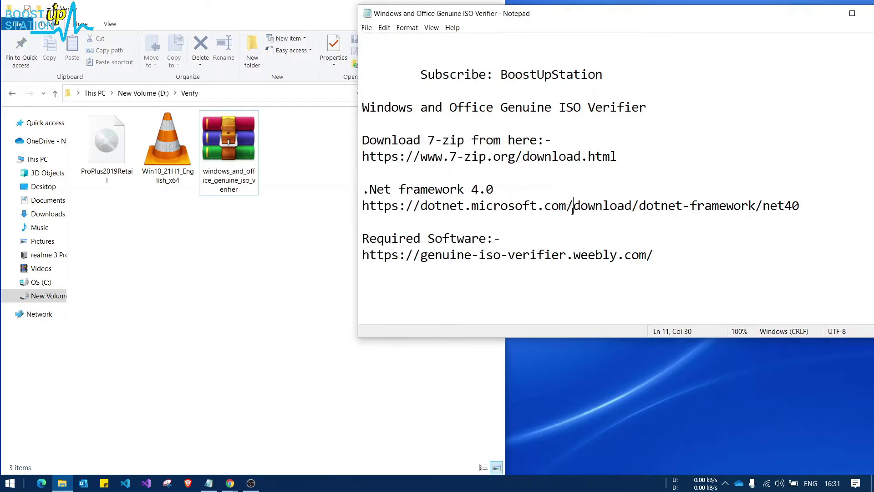
pyautogui.click(230, 260)
pyautogui.click(255, 167)
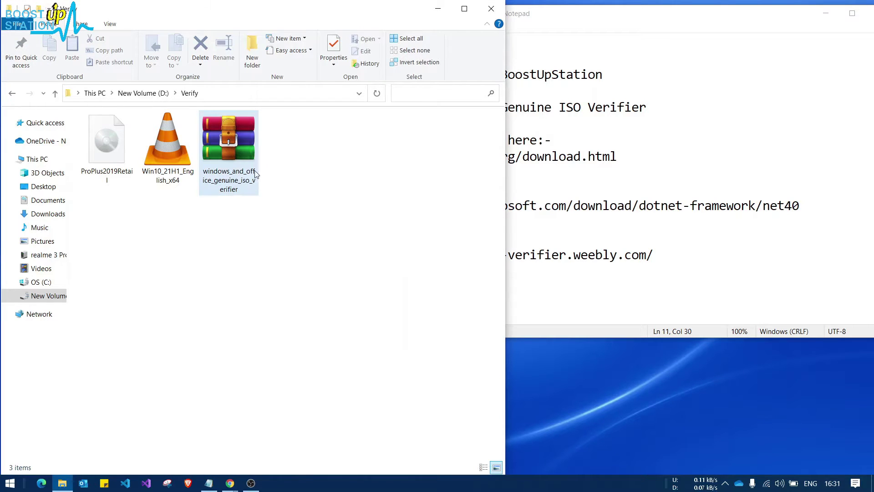
pyautogui.rightClick(228, 159)
pyautogui.moveTo(173, 258)
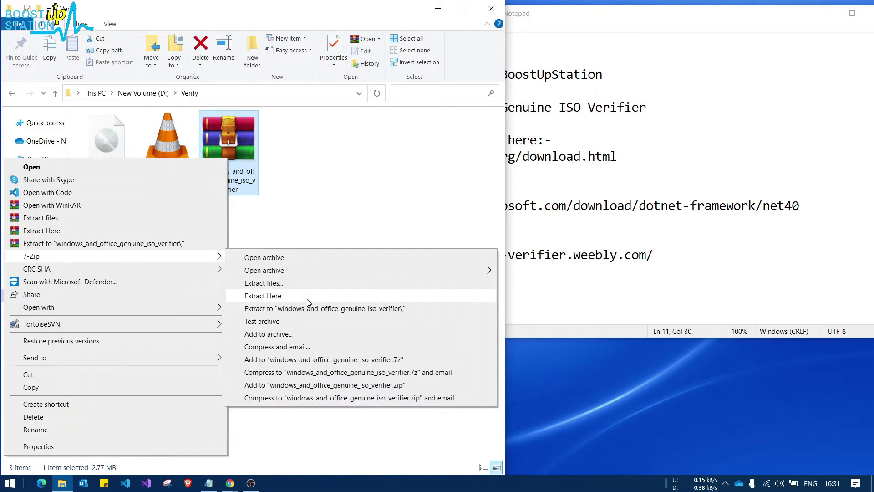
pyautogui.click(308, 296)
# Step: Pick out the extracted verifier folder and the ProPlus2019Retail and Win10_21H1_English_x64 images
pyautogui.click(128, 191)
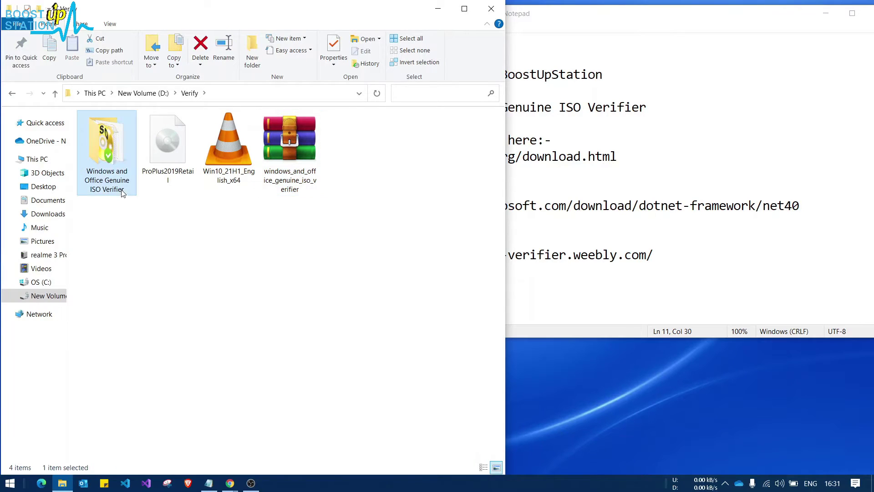
pyautogui.moveTo(158, 214); pyautogui.dragTo(224, 145)
pyautogui.click(156, 157)
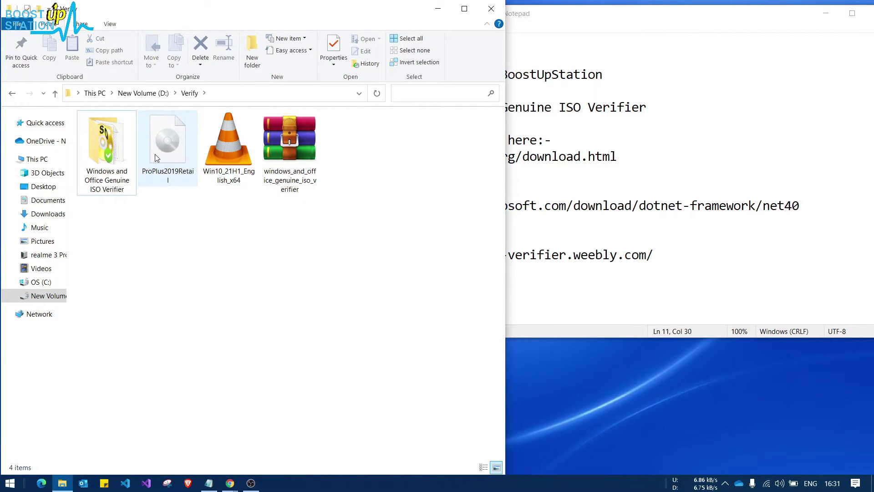
pyautogui.click(229, 139)
pyautogui.click(199, 229)
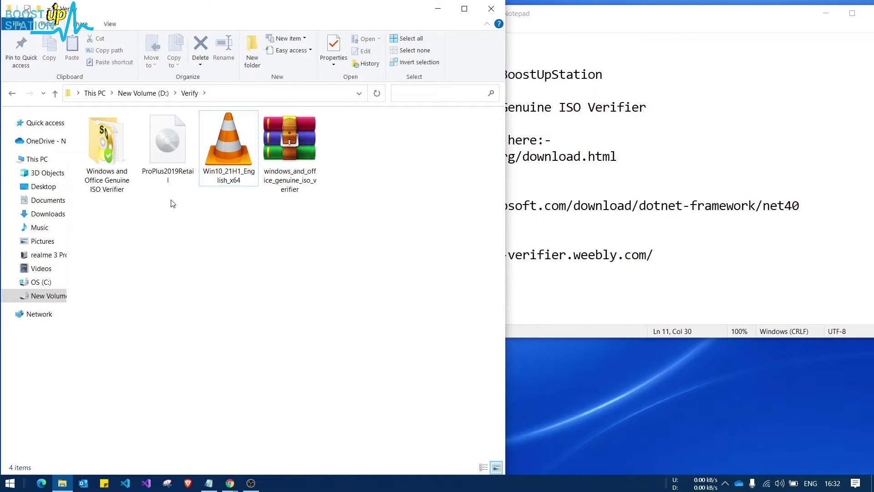
pyautogui.moveTo(182, 189); pyautogui.dragTo(228, 155)
pyautogui.click(182, 207)
# Step: Open the verifier folder, run its exe as administrator, and move the verifier window aside
pyautogui.doubleClick(120, 180)
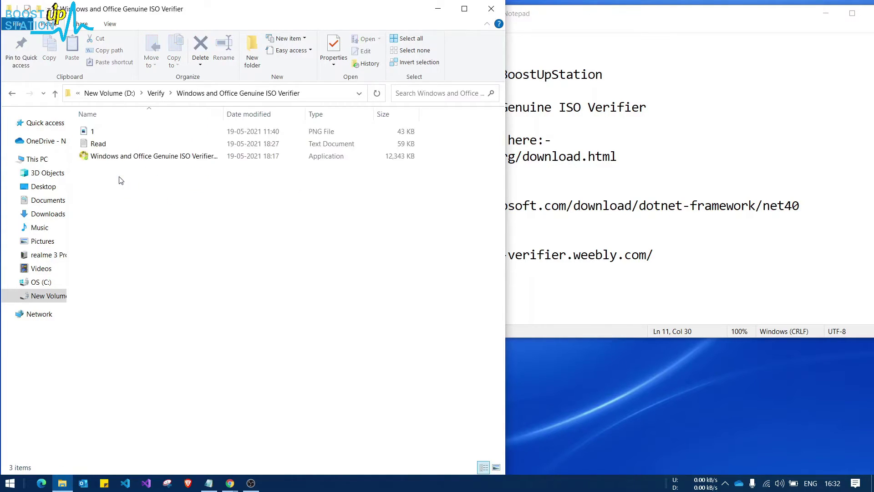
pyautogui.rightClick(171, 156)
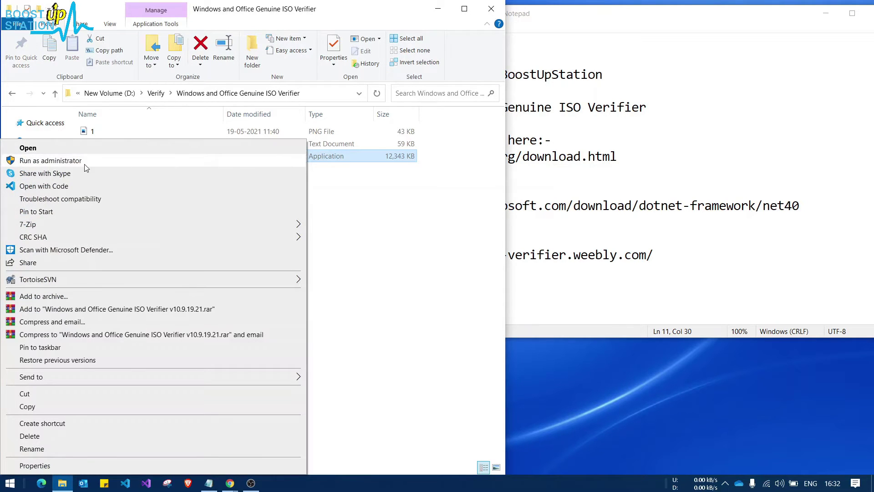
pyautogui.click(82, 161)
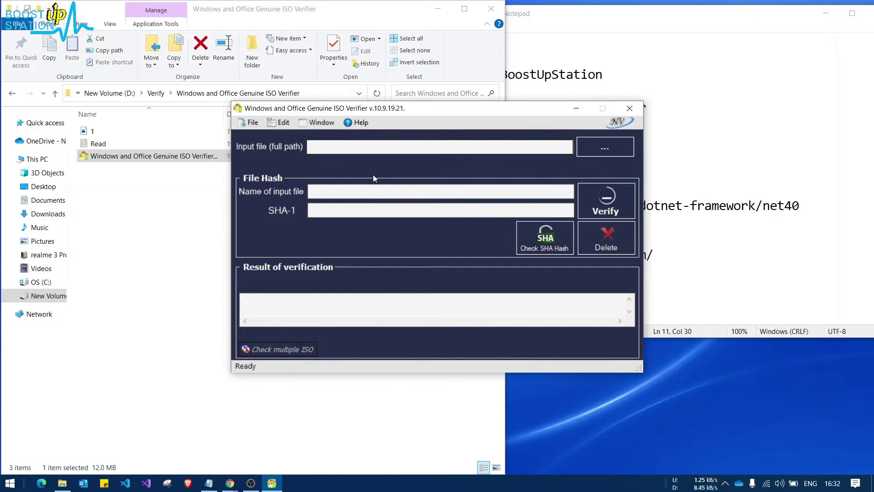
pyautogui.moveTo(380, 109); pyautogui.dragTo(513, 142)
# Step: Go up to the Verify folder showing the two ISO images, then return to the verifier
pyautogui.click(191, 156)
pyautogui.click(53, 92)
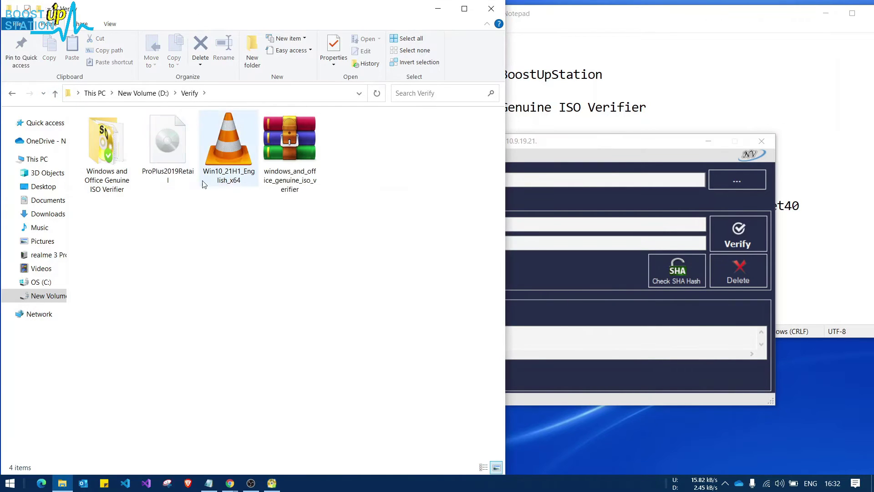
pyautogui.moveTo(173, 222); pyautogui.dragTo(233, 156)
pyautogui.click(236, 214)
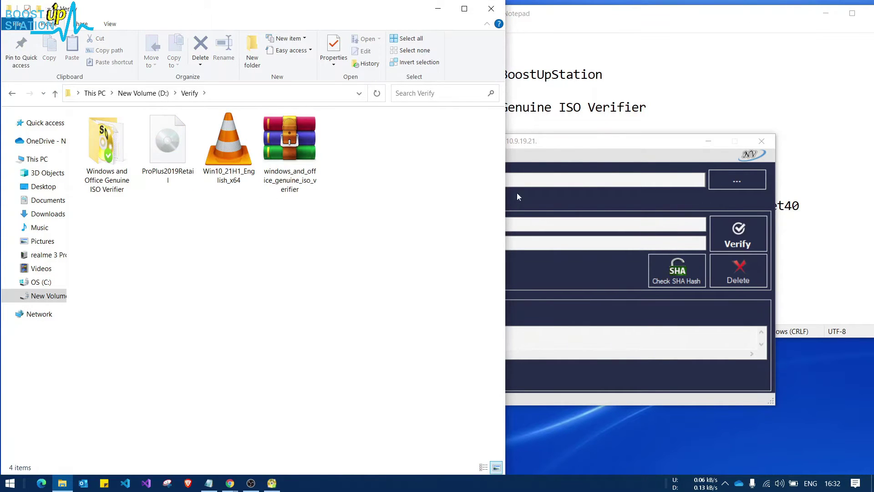
pyautogui.click(576, 145)
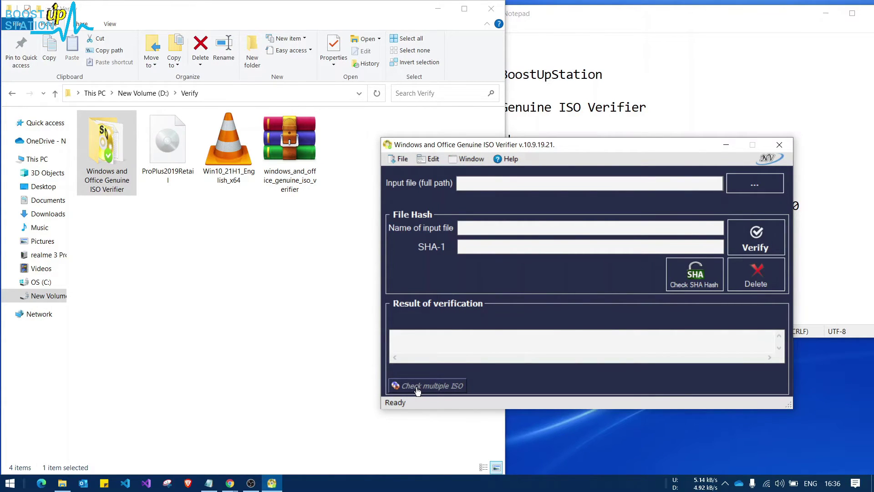
# Step: In Check multiple ISO mode, add ProPlus2019Retail.img and Win10_21H1_English_x64.iso as inputs
pyautogui.click(414, 390)
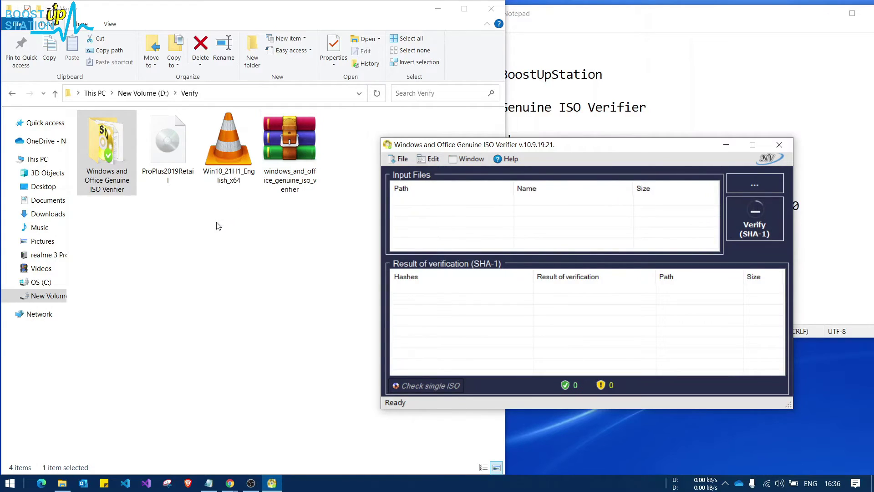
pyautogui.moveTo(216, 223); pyautogui.dragTo(154, 150)
pyautogui.click(747, 185)
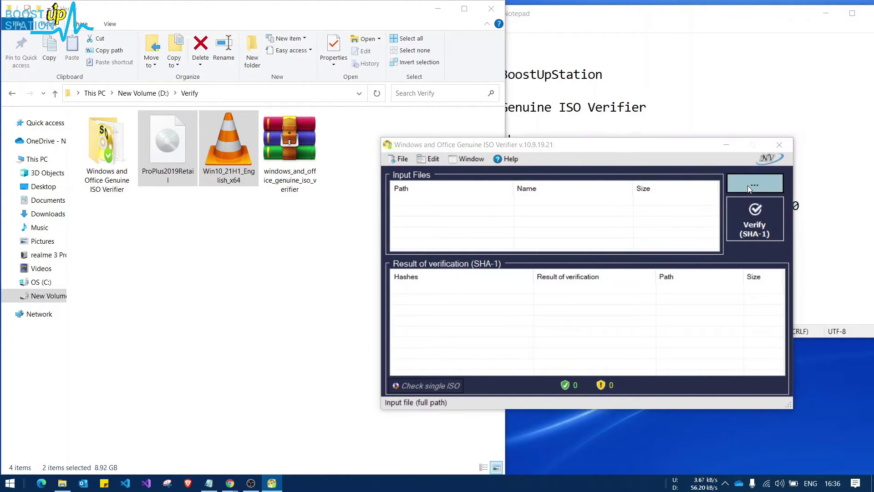
pyautogui.moveTo(522, 293); pyautogui.dragTo(506, 249)
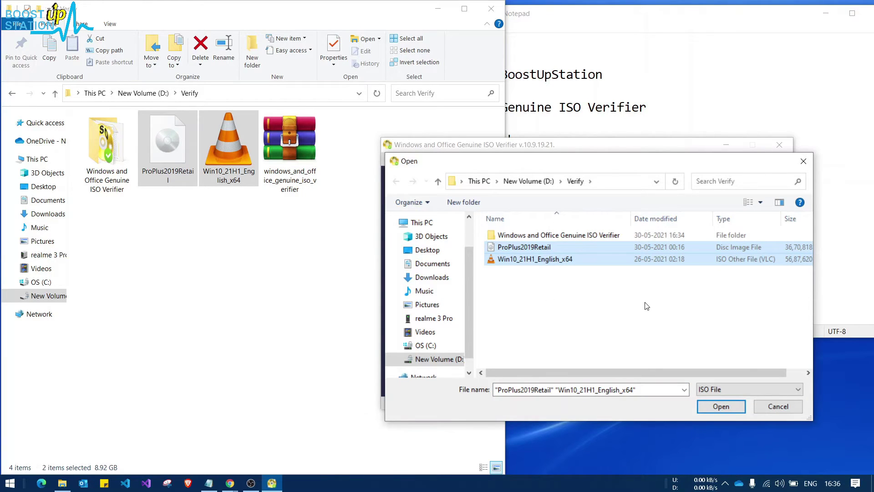
pyautogui.click(716, 407)
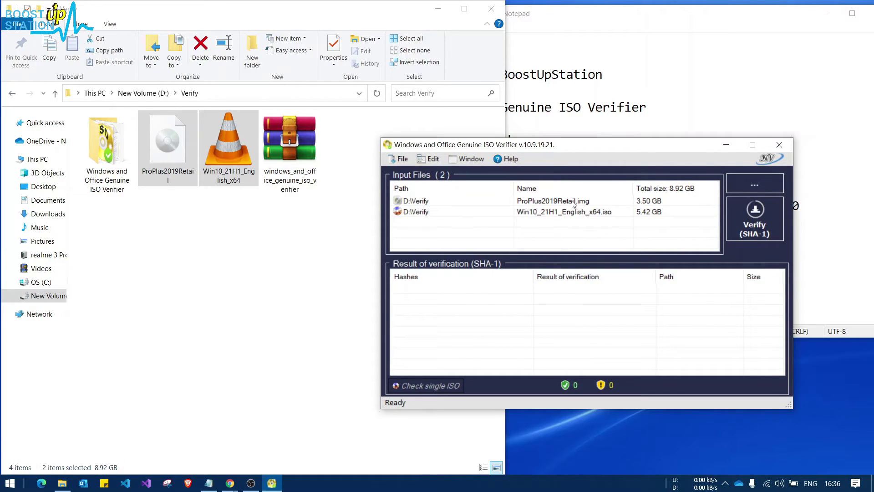
# Step: Run SHA-1 verification on both images and dismiss the completion message
pyautogui.click(588, 202)
pyautogui.click(601, 214)
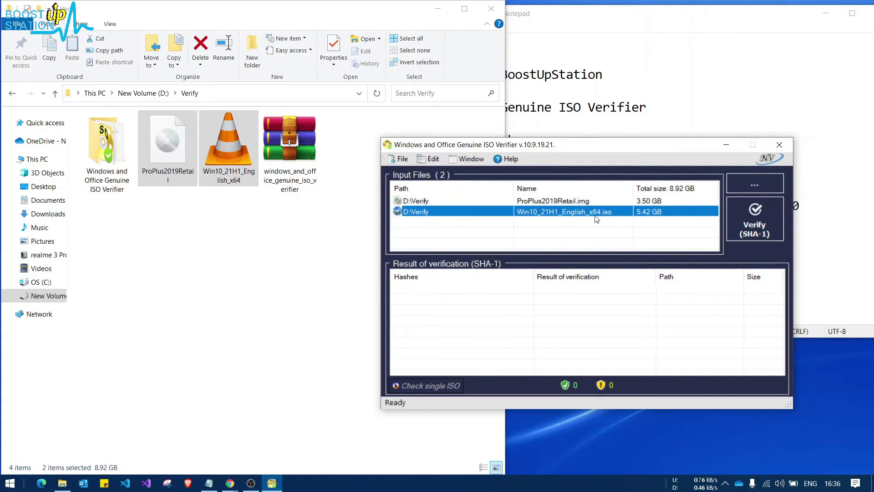
pyautogui.click(569, 236)
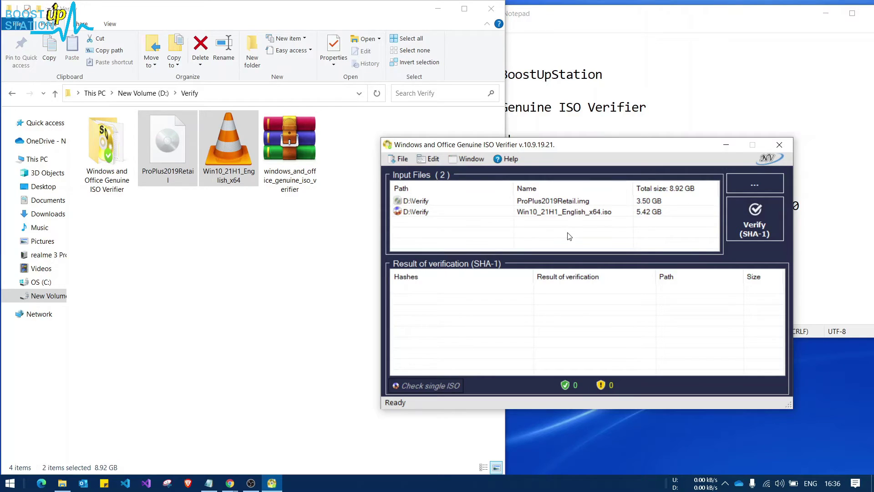
pyautogui.click(752, 230)
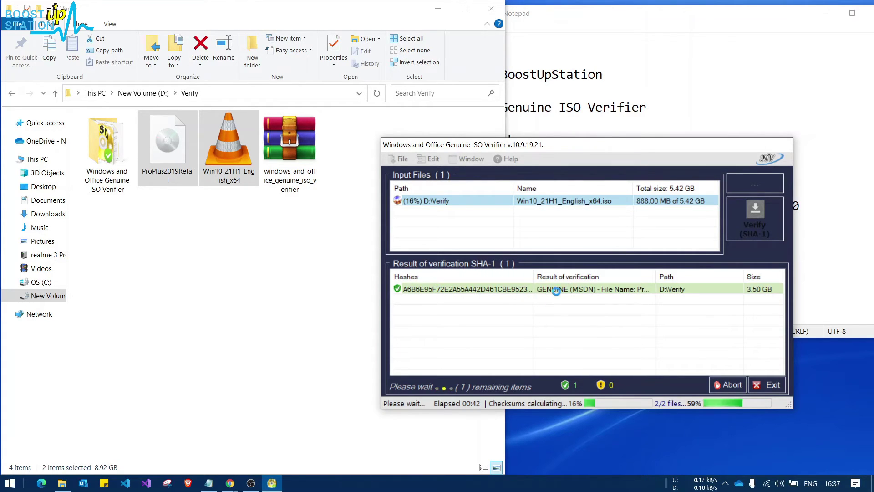
pyautogui.click(171, 160)
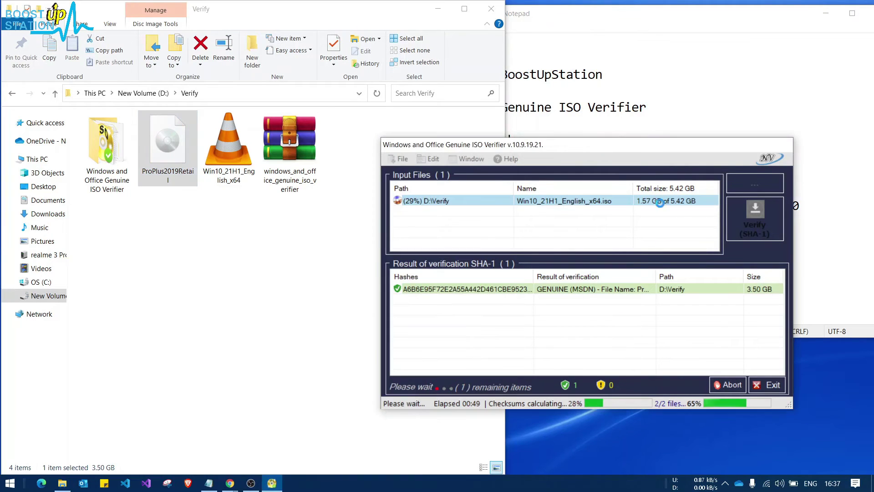
pyautogui.click(628, 238)
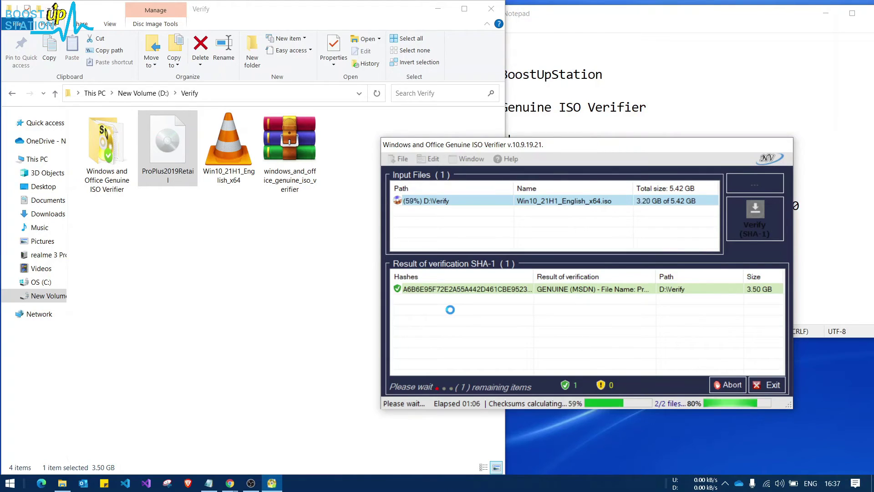
pyautogui.click(657, 317)
# Step: Look over the two GENUINE (MSDN) result rows for ProPlus2019Retail and the 5.42 GB Win10 image
pyautogui.click(553, 289)
pyautogui.click(550, 299)
pyautogui.click(548, 291)
pyautogui.click(547, 300)
pyautogui.click(550, 290)
pyautogui.click(548, 300)
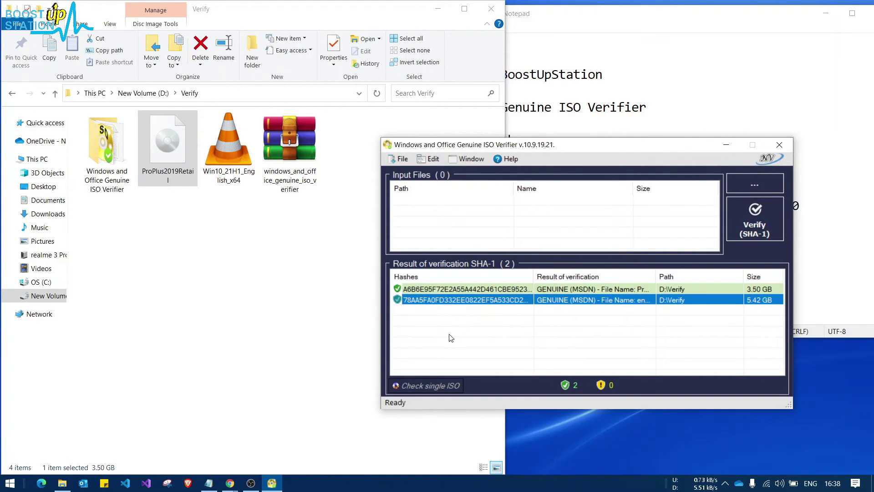
# Step: In Check single ISO mode, load Windows 10 Pro.iso and verify it, getting NOT GENUINE (MSDN)
pyautogui.click(417, 386)
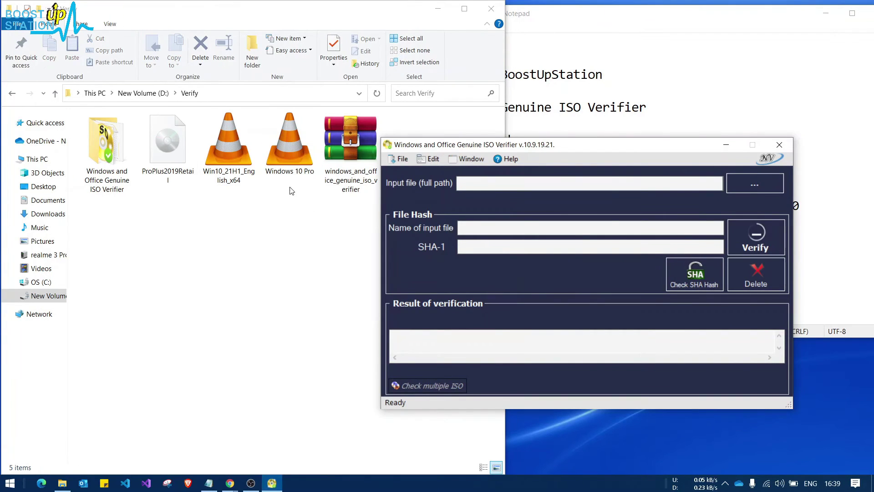
pyautogui.click(284, 157)
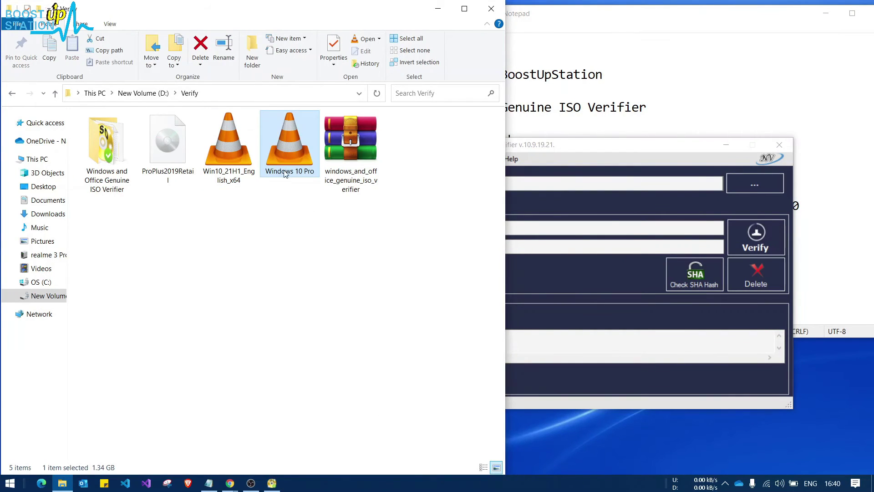
pyautogui.click(578, 178)
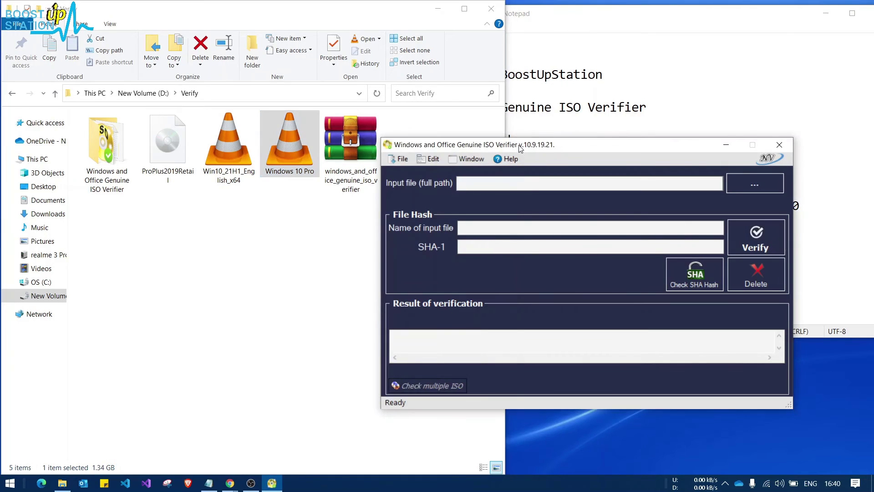
pyautogui.click(773, 189)
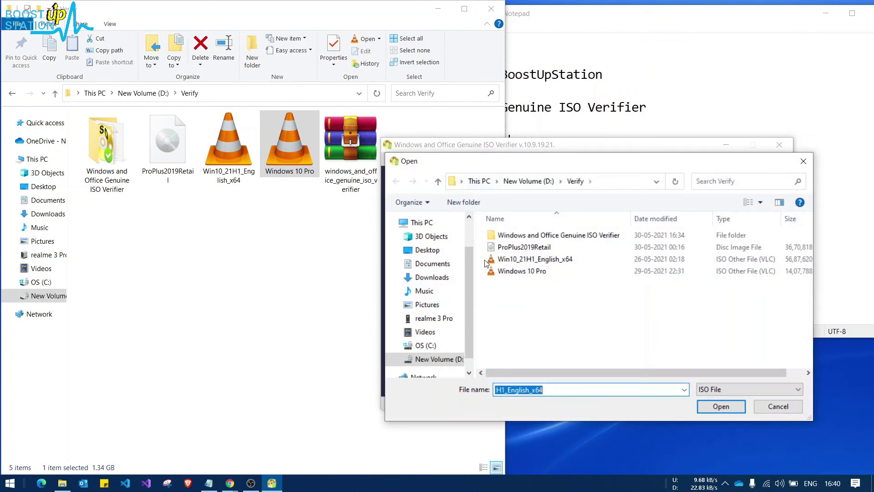
pyautogui.click(521, 272)
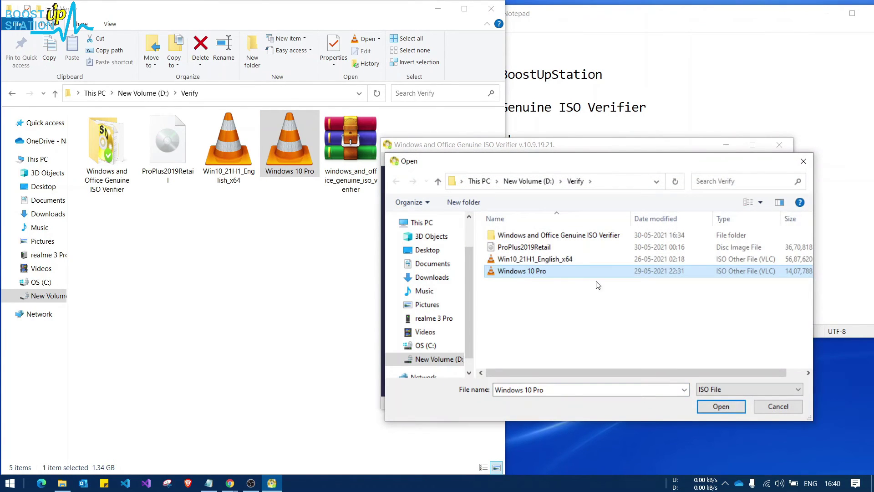
pyautogui.click(711, 405)
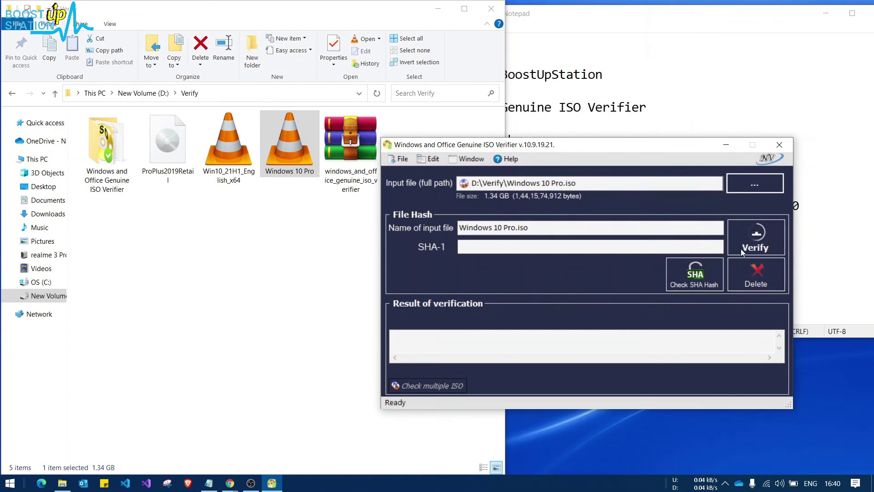
pyautogui.click(752, 238)
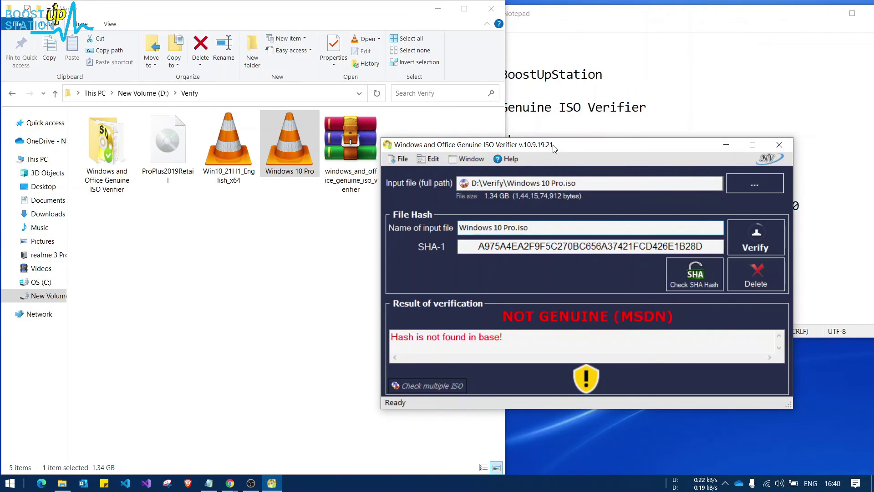
pyautogui.moveTo(554, 150); pyautogui.dragTo(585, 163)
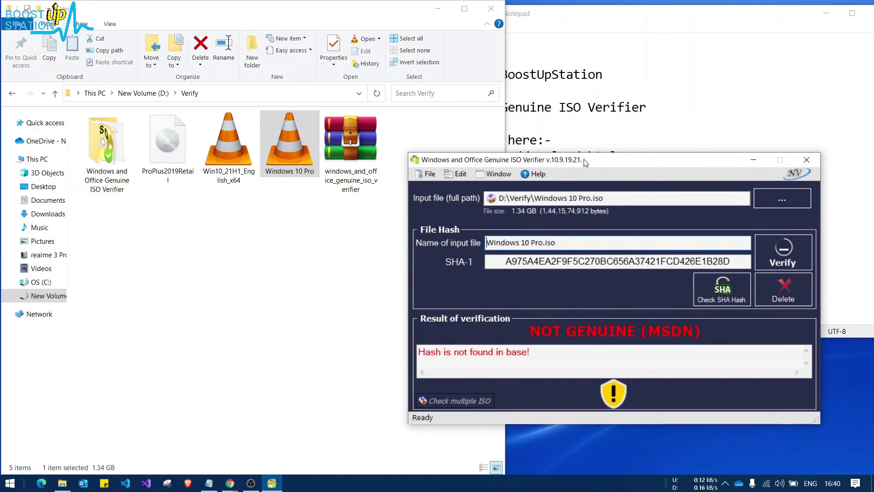
# Step: Bring Notepad forward and select the first line, 'Subscribe: BoostUpStation'
pyautogui.click(588, 129)
pyautogui.moveTo(422, 75); pyautogui.dragTo(606, 83)
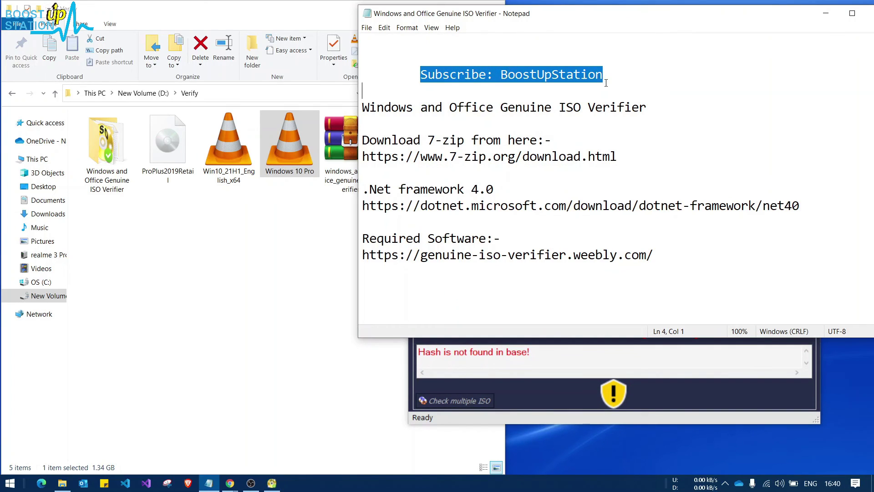